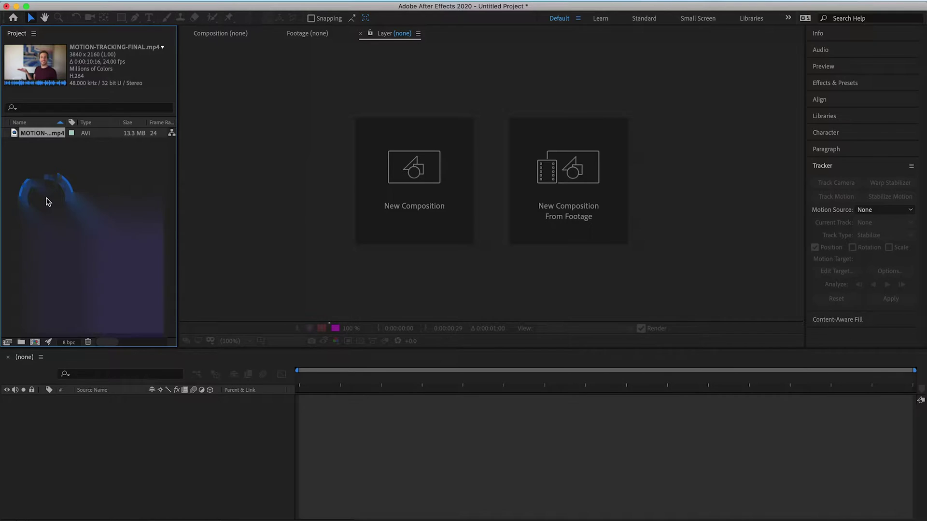
- Create the MOTION-TRACKING-FINAL composition from the video footage, starting at the first frame
click(36, 136)
drag(33, 132, 367, 435)
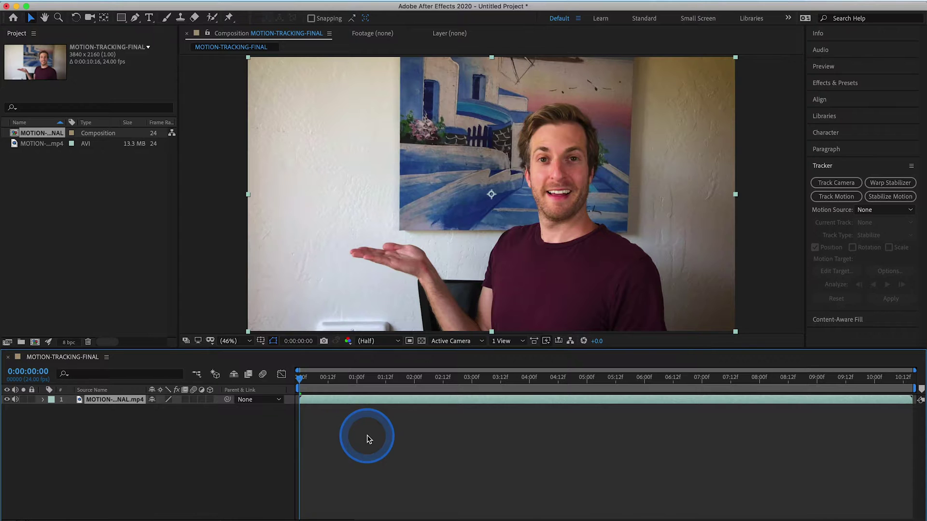
click(299, 378)
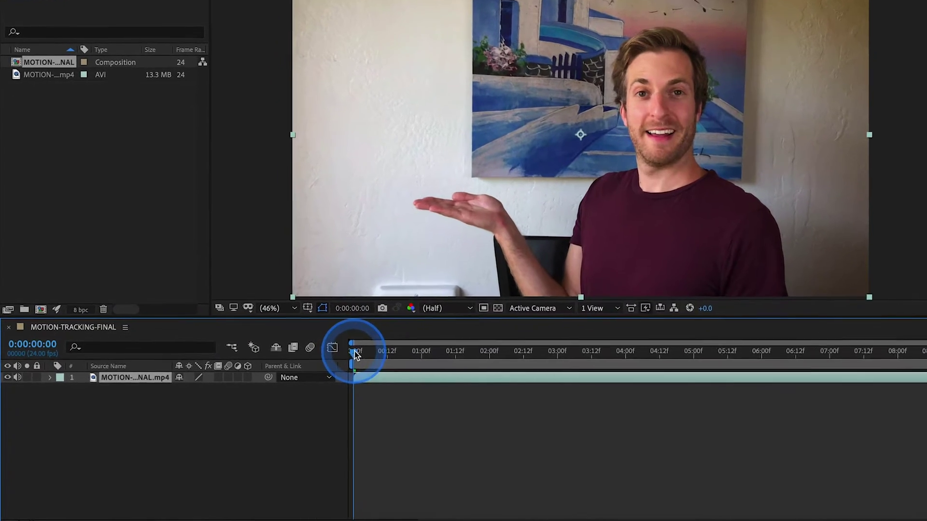
- Start Track Motion on the video layer, creating Tracker 1 with Track Point 1
click(151, 377)
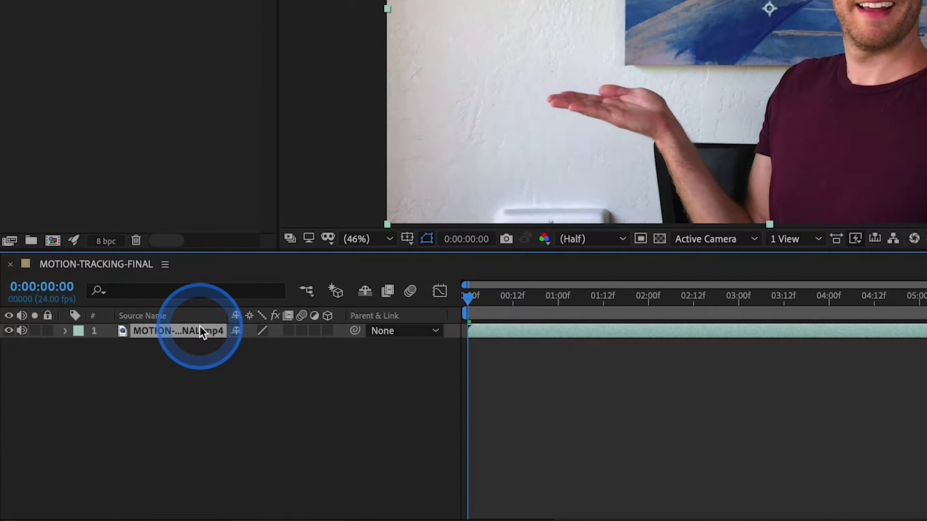
right_click(199, 328)
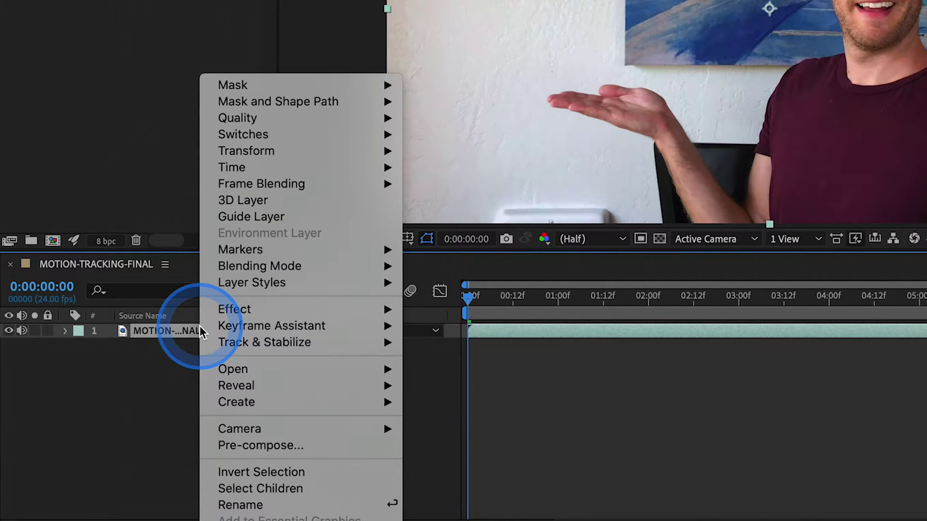
mouse_move(239, 342)
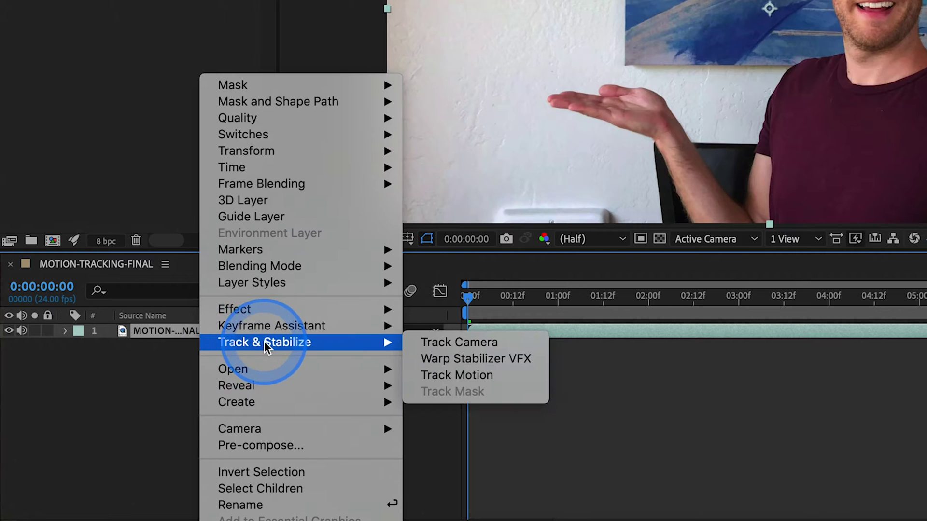
click(476, 377)
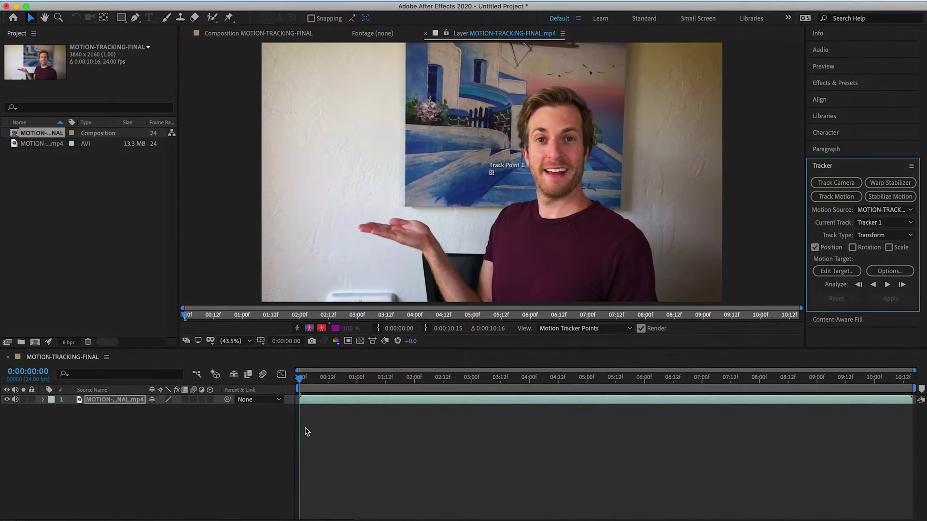
- View the layer at 100% and enlarge Track Point 1's search region
click(380, 242)
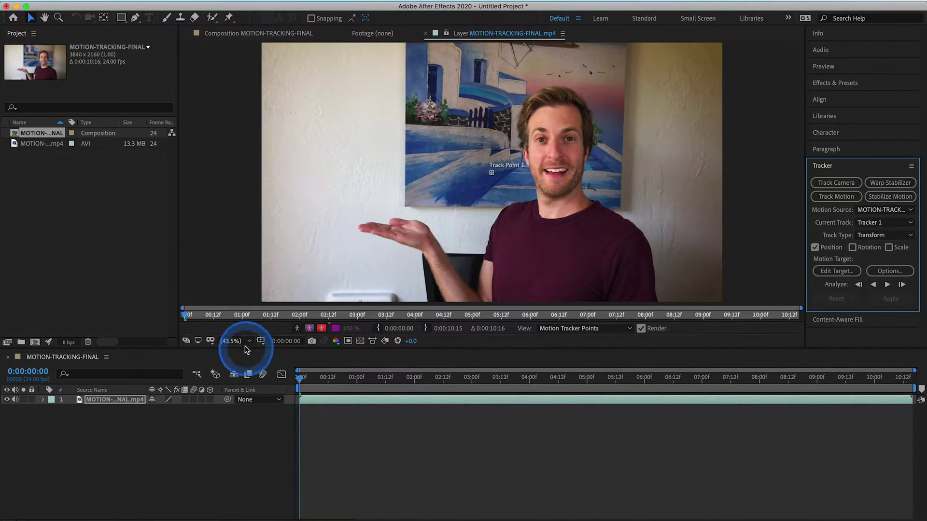
click(236, 257)
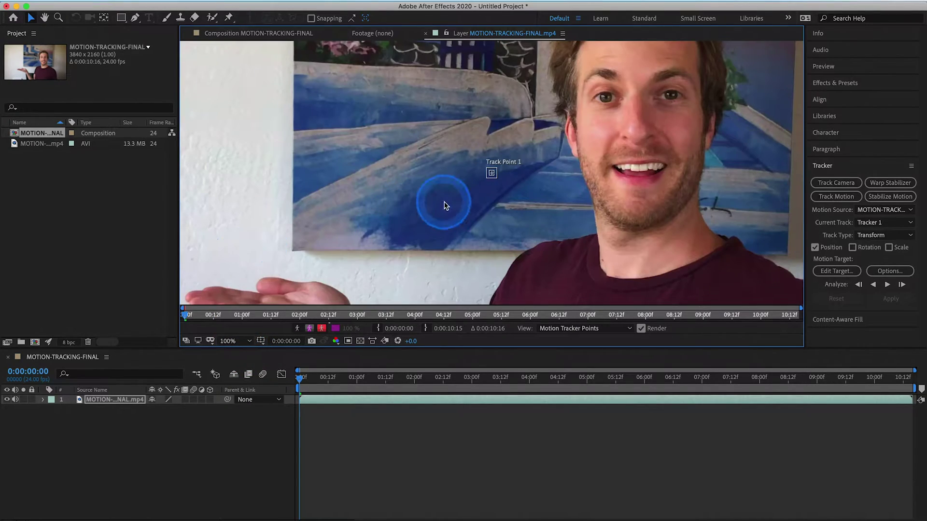
click(491, 173)
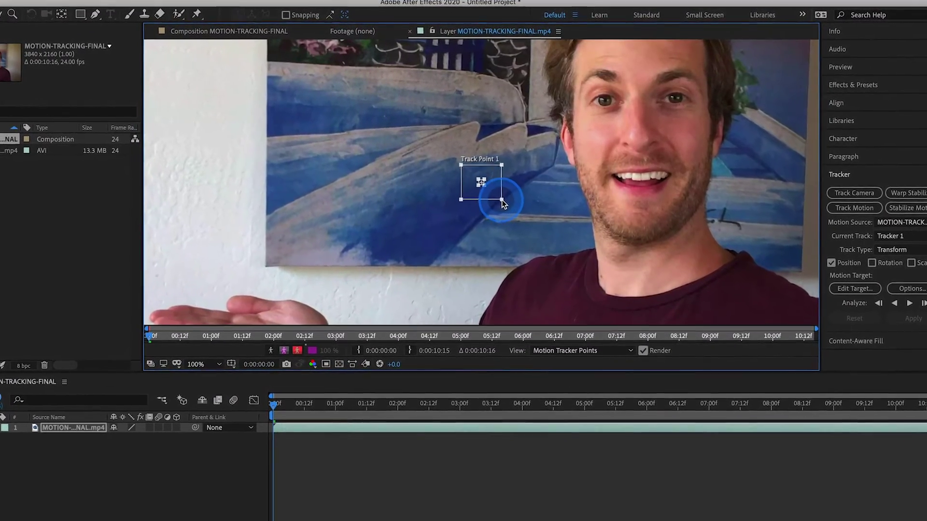
drag(502, 199, 456, 210)
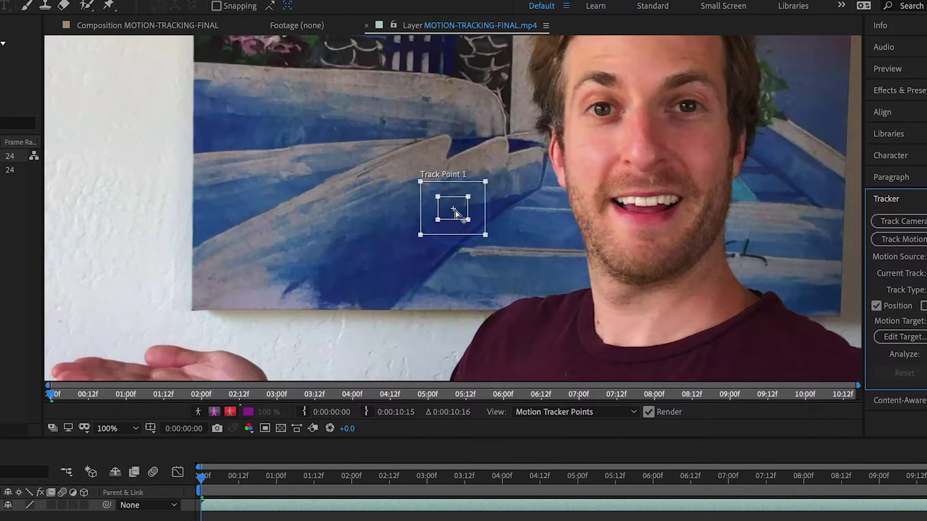
mouse_move(439, 212)
mouse_down()
mouse_move(467, 220)
mouse_move(468, 198)
mouse_move(447, 201)
mouse_move(421, 180)
mouse_move(419, 232)
mouse_move(487, 237)
mouse_move(487, 177)
mouse_move(421, 176)
mouse_up()
- Move Track Point 1 onto the palm and fit its feature box around it
drag(440, 202, 136, 339)
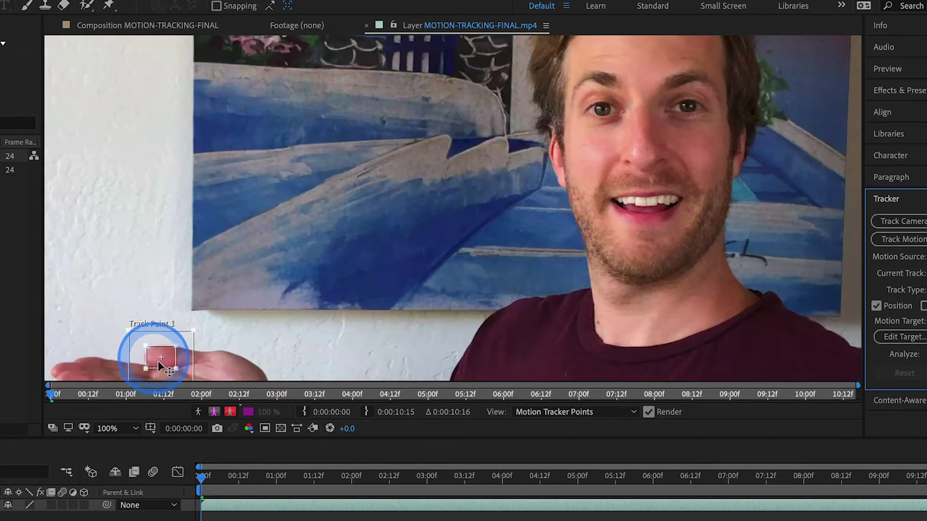
click(147, 347)
drag(147, 346, 145, 341)
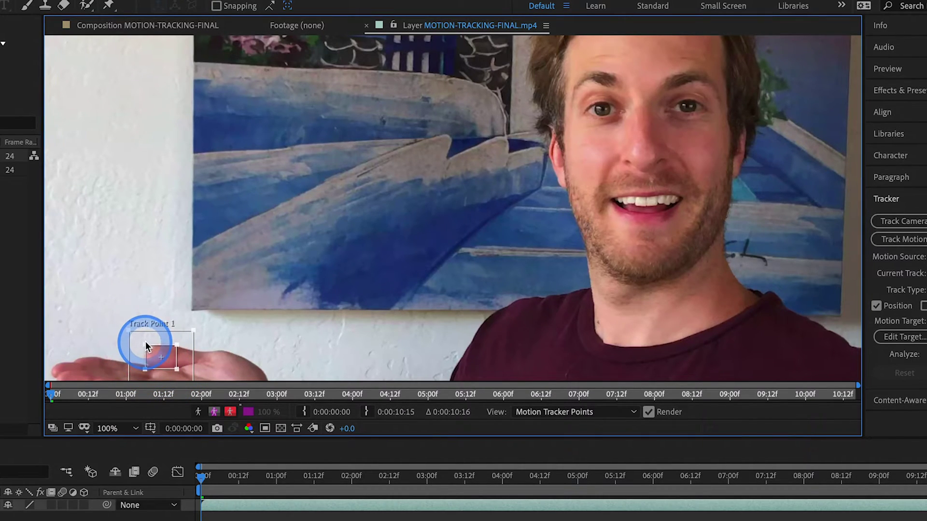
click(166, 355)
drag(166, 355, 166, 356)
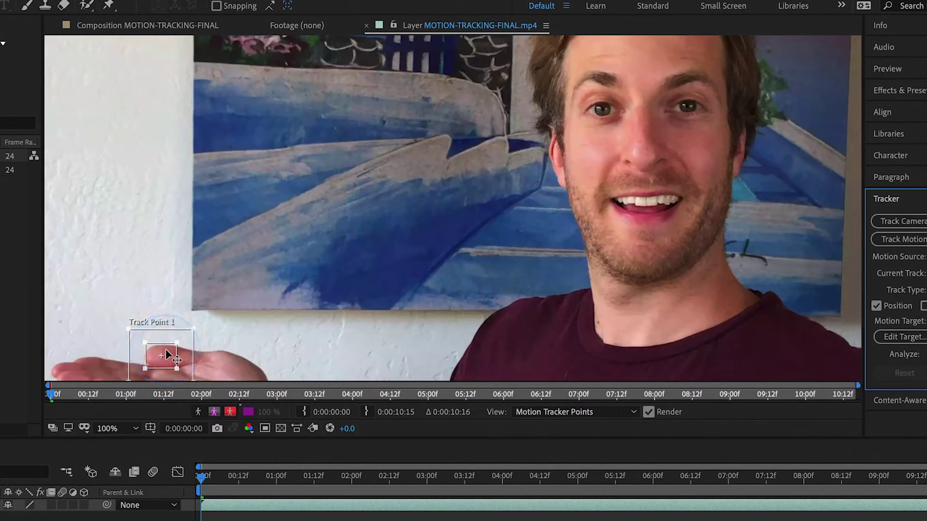
click(123, 428)
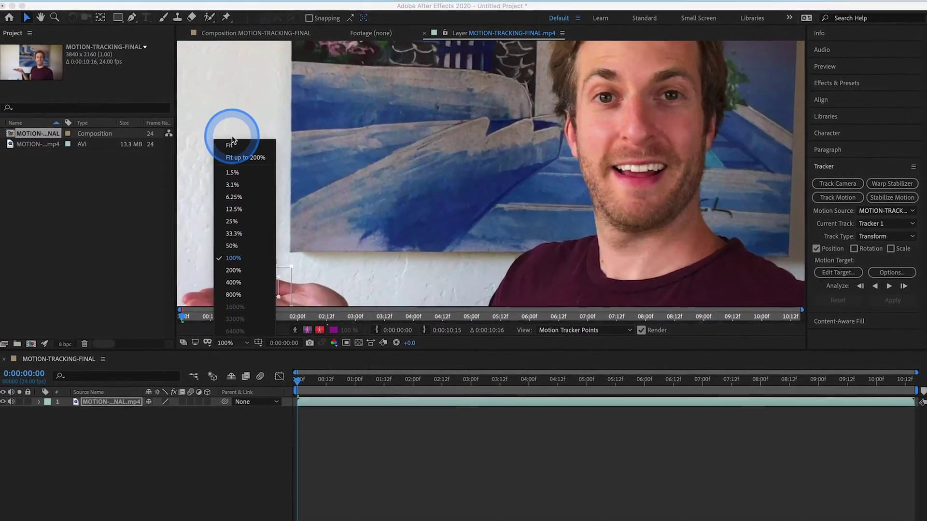
- Fit the frame, widen the search region, and analyze Track Point 1 forward to about 0:00:07:13
click(208, 150)
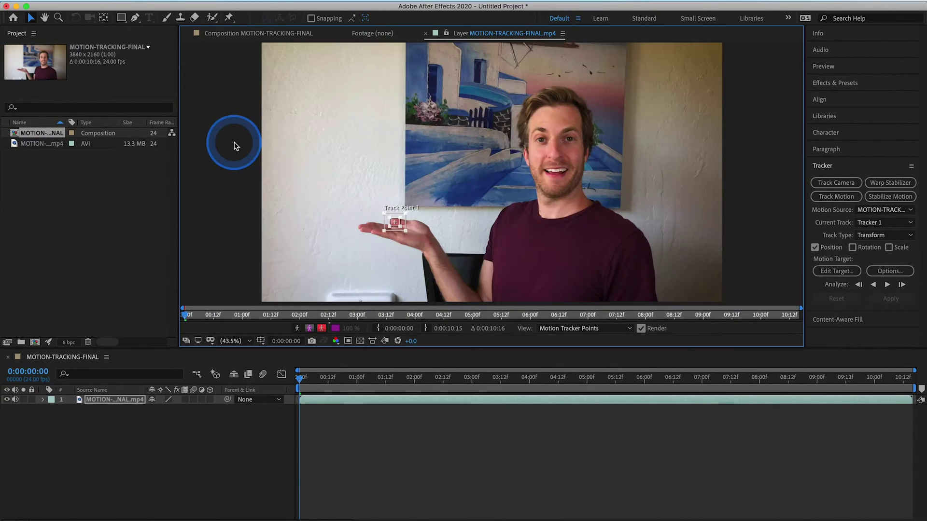
click(404, 251)
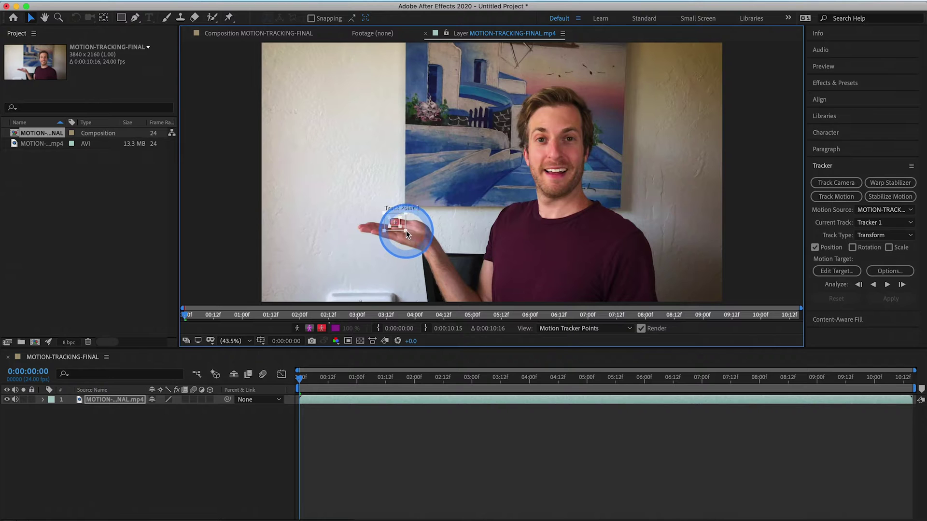
drag(406, 230, 408, 233)
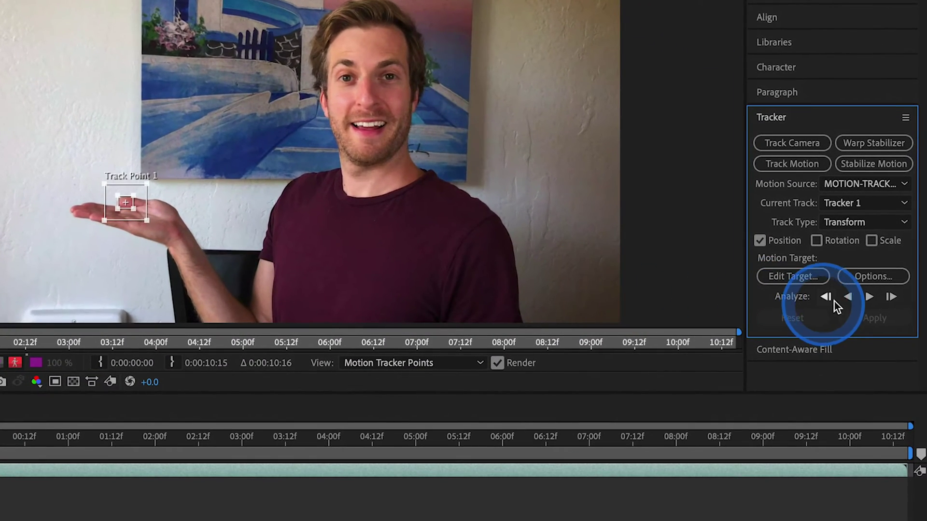
click(886, 286)
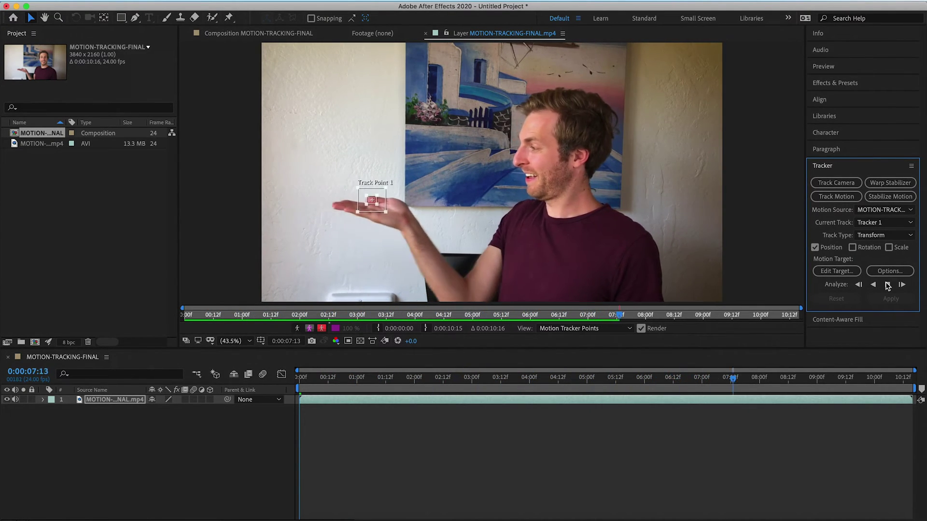
- Scrub through the clip to check the track, then add a new null object, Null 1
click(405, 295)
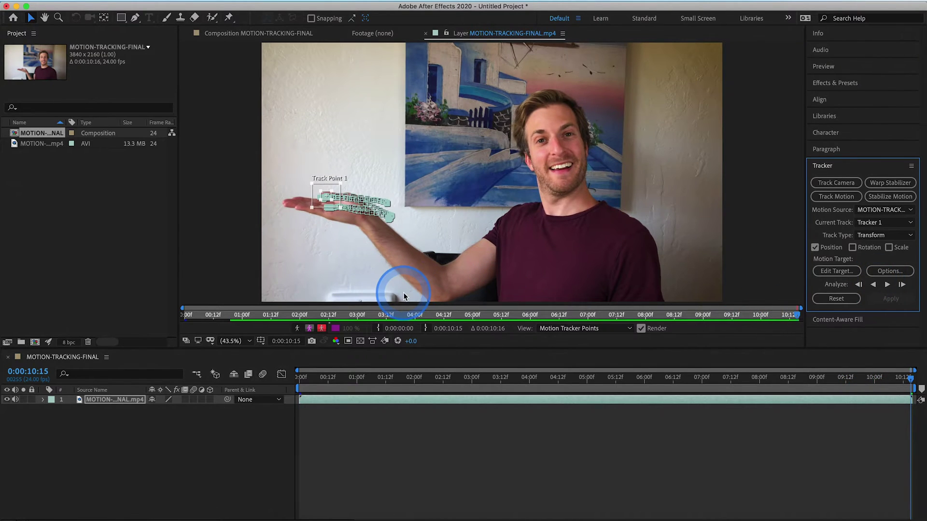
drag(319, 383, 294, 378)
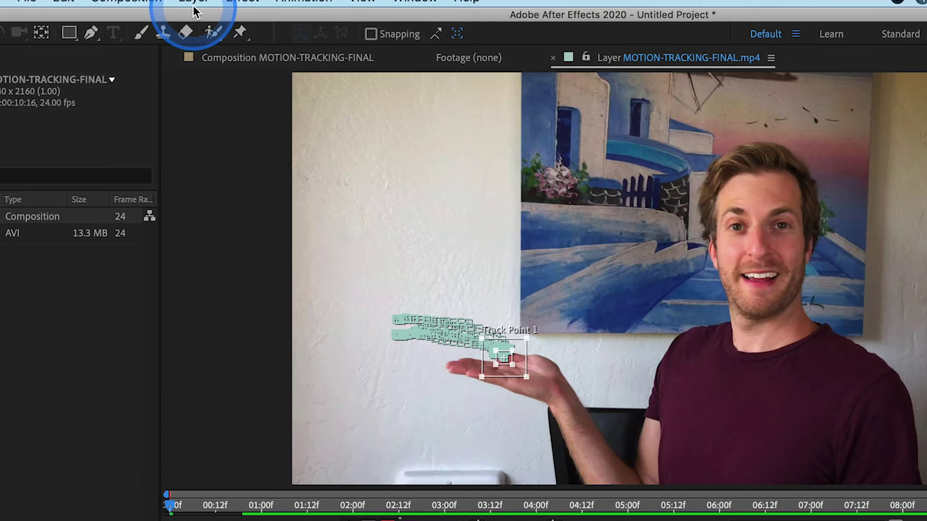
click(195, 10)
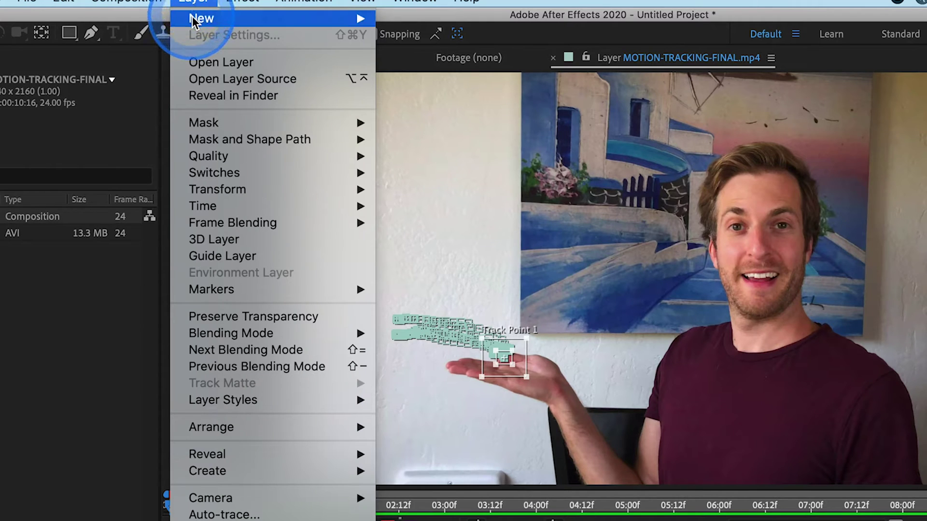
mouse_move(207, 18)
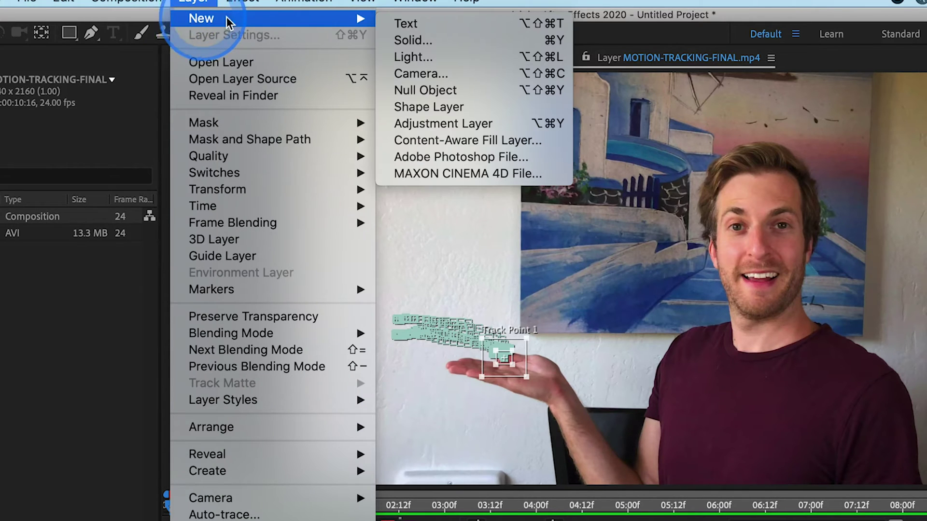
click(415, 90)
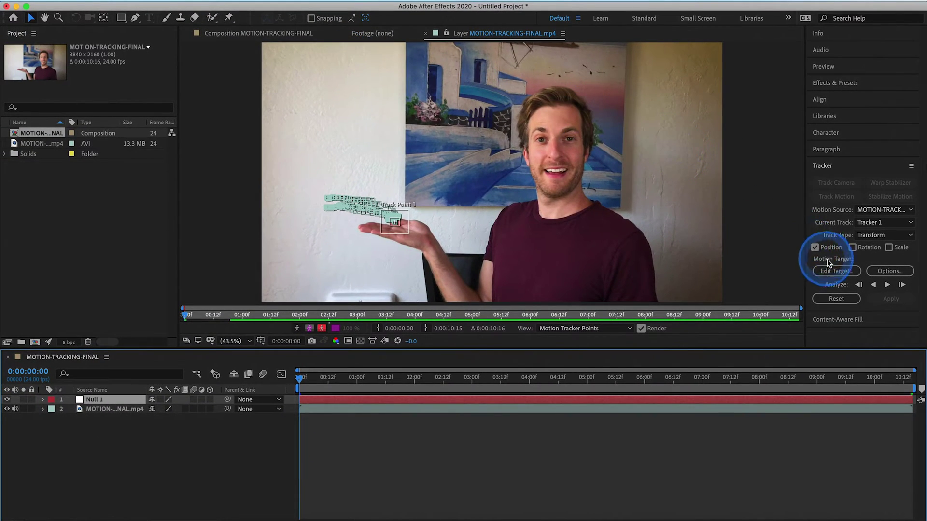
- Set Null 1 as the tracker target and apply the motion in X and Y
click(838, 271)
click(473, 255)
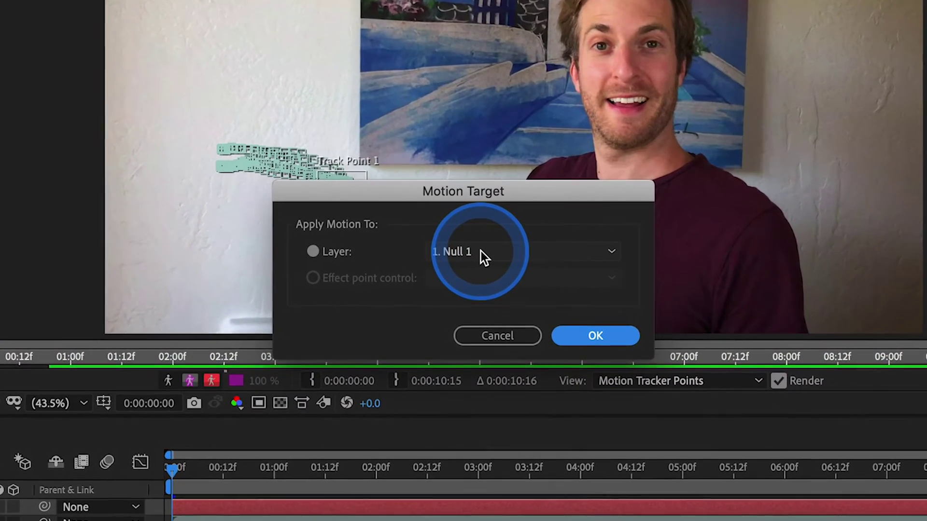
click(594, 335)
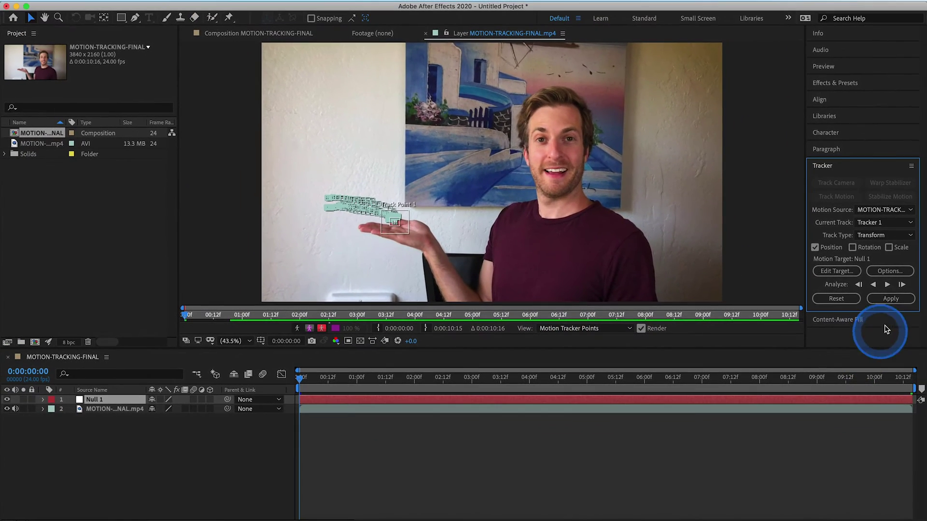
click(892, 299)
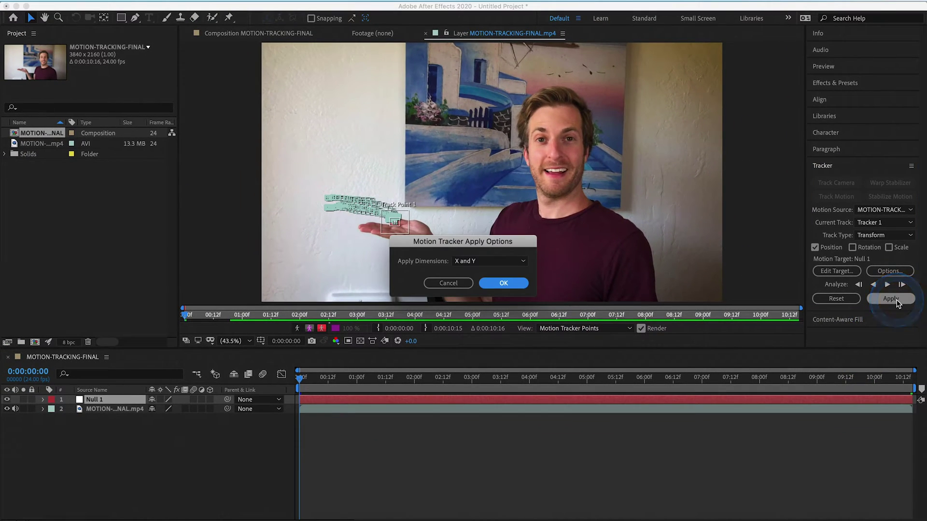
click(504, 285)
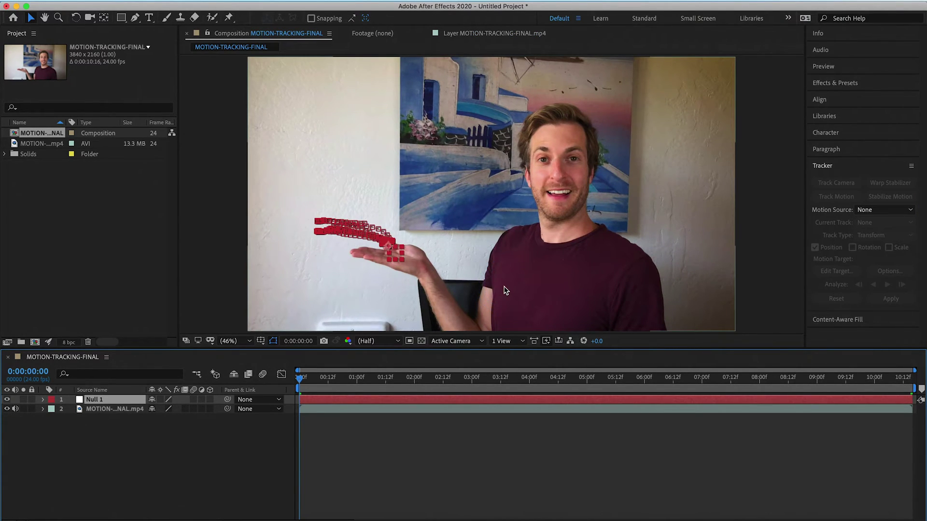
- Create a GUACAMOLE text layer on the wall
click(150, 18)
click(317, 182)
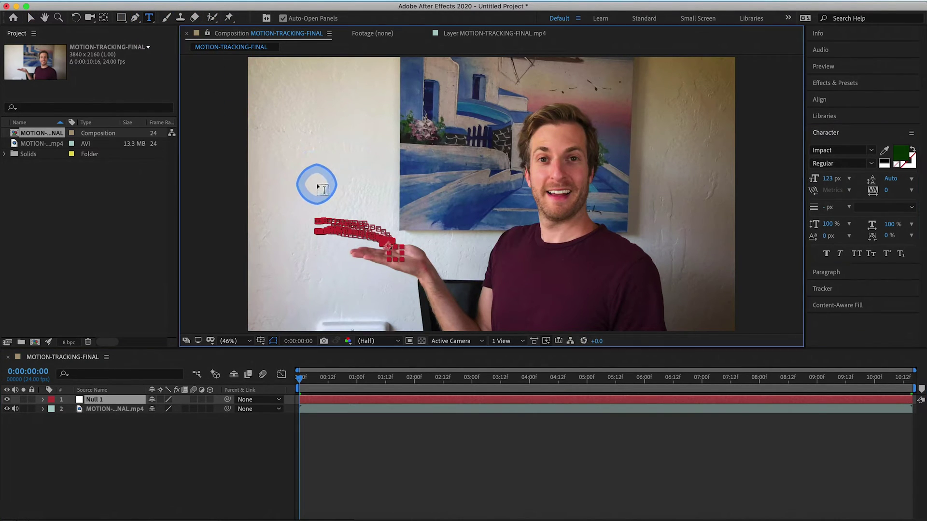
text(GUACAMOLE)
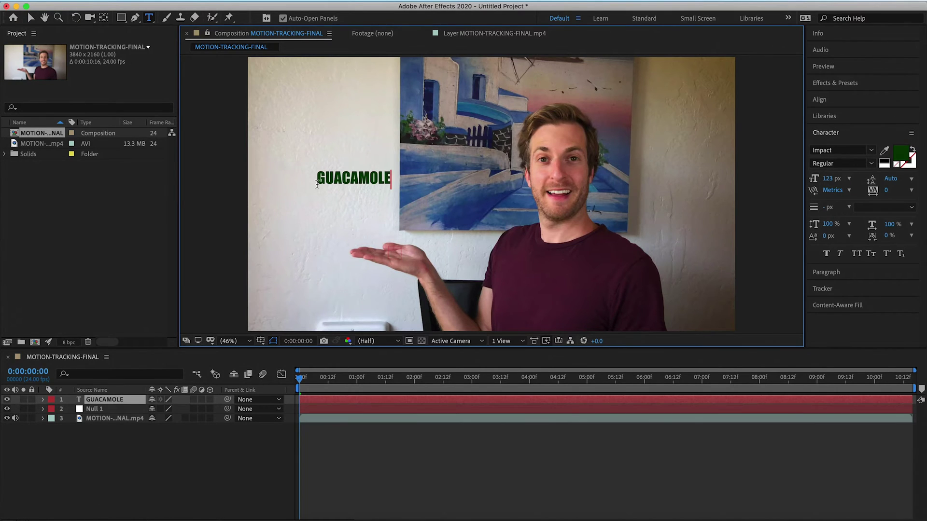
click(317, 184)
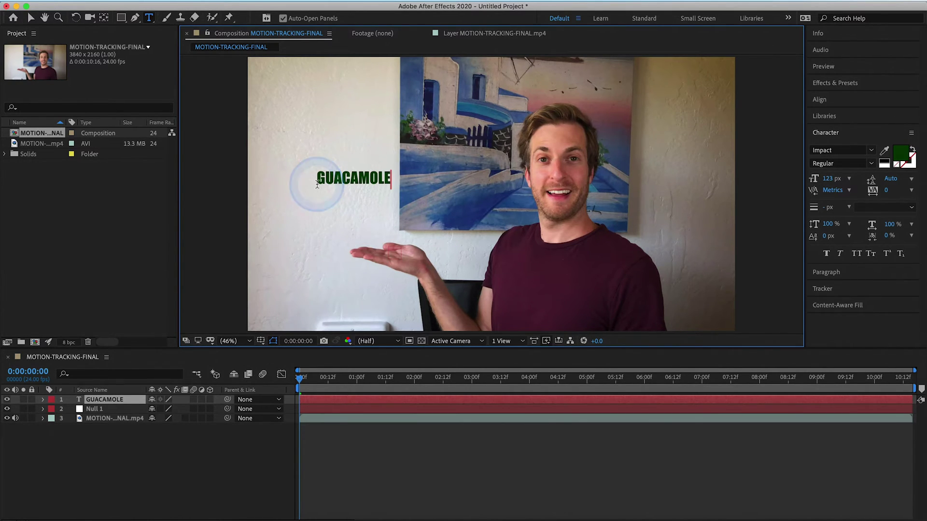
click(30, 18)
- Place GUACAMOLE just above the hand, parent it to Null 1, and preview from the start
click(360, 178)
drag(361, 179, 407, 224)
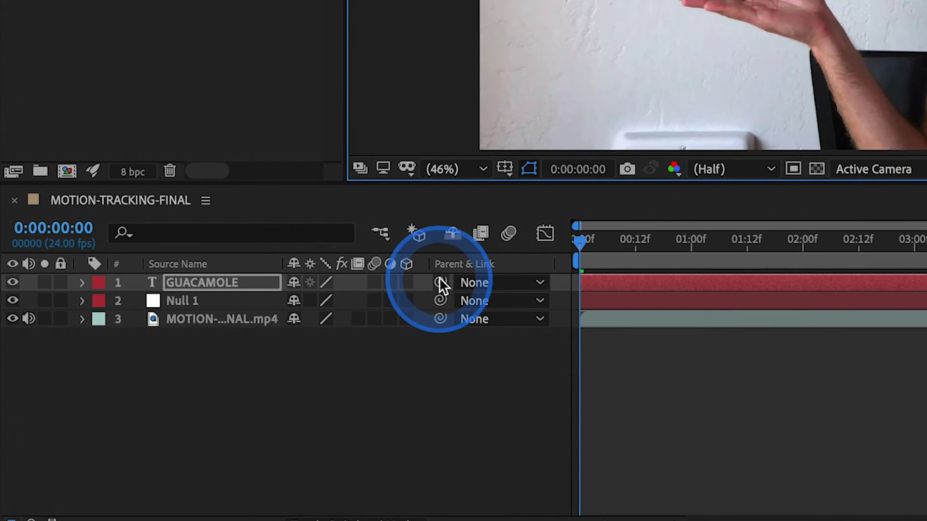
drag(439, 282, 243, 296)
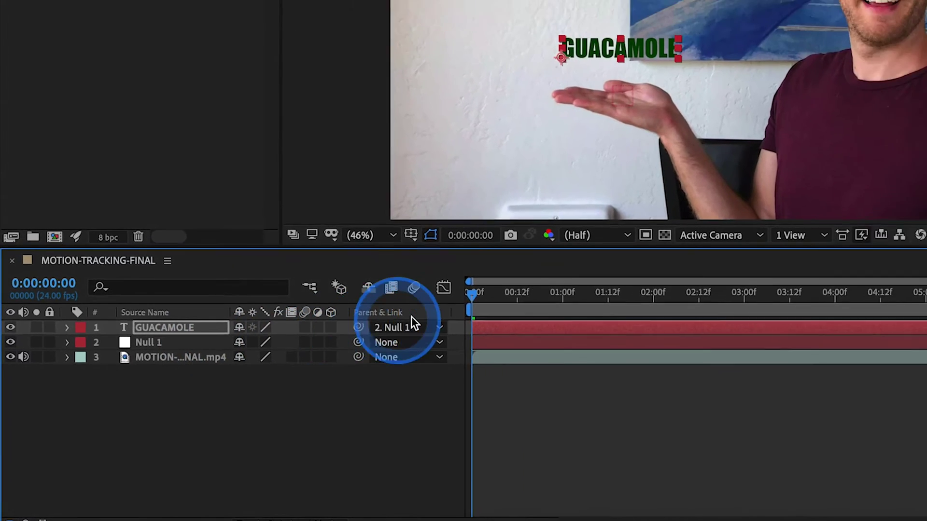
click(590, 245)
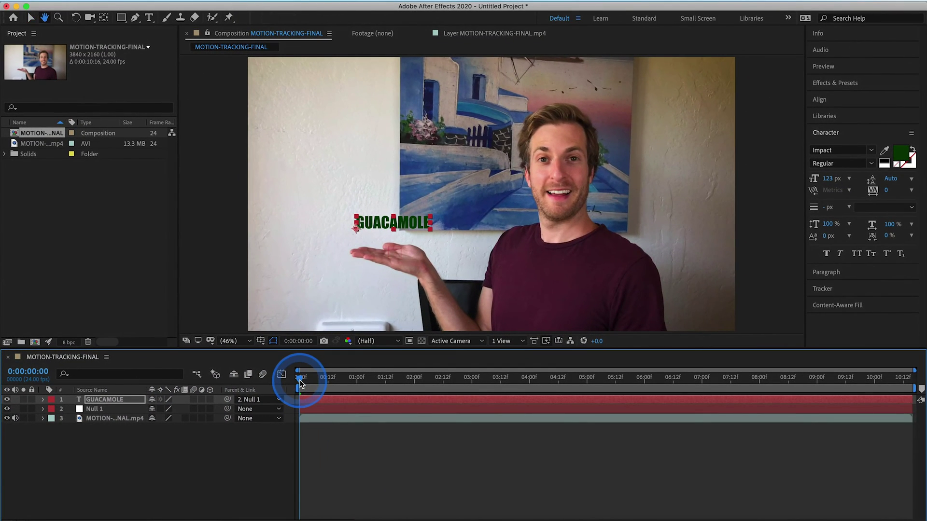
key(space)
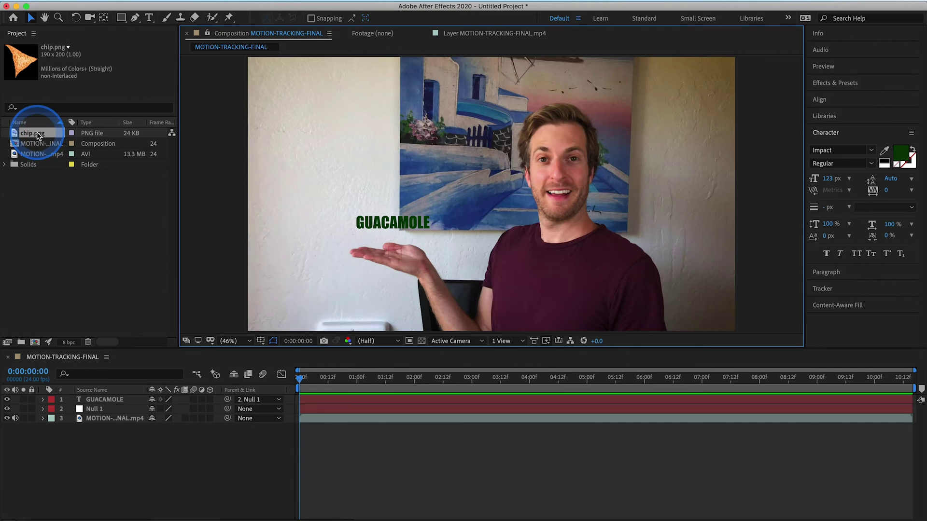
- Add chip.png as a layer below GUACAMOLE and parent it to Null 1
click(34, 133)
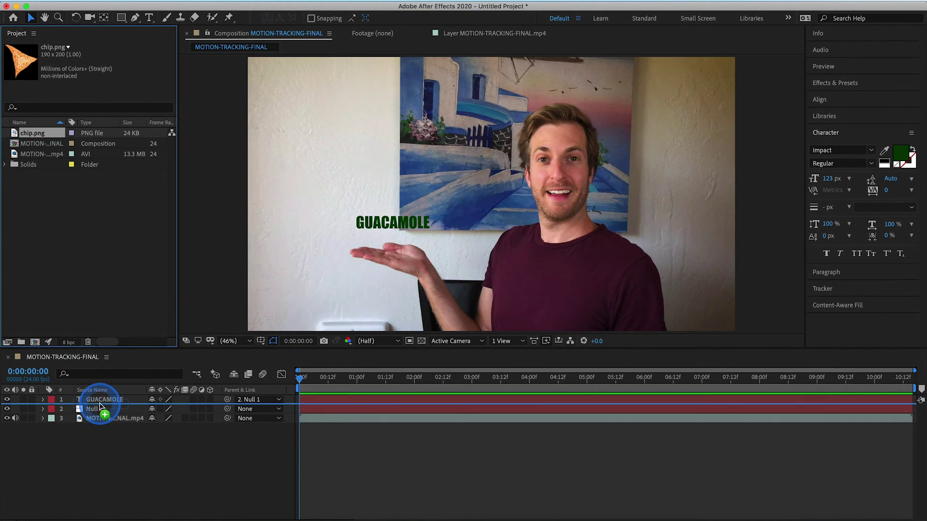
drag(100, 406, 101, 408)
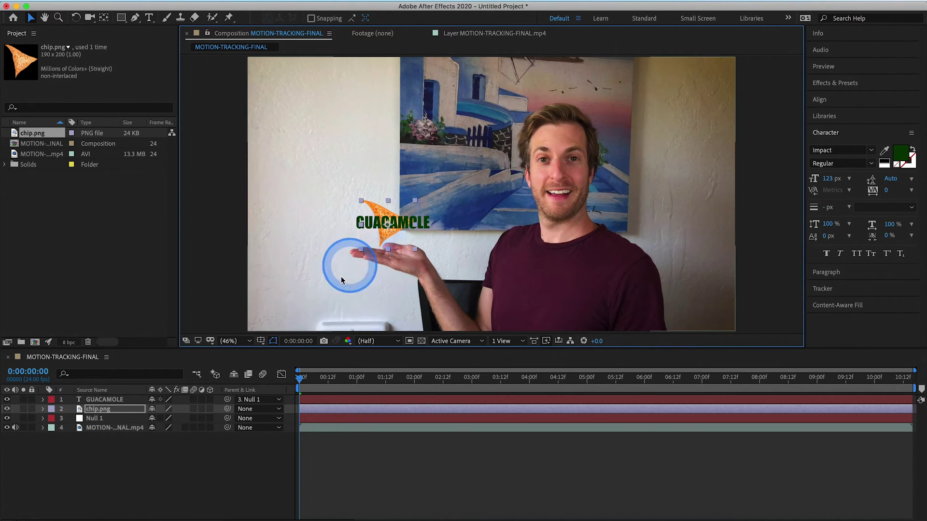
click(228, 409)
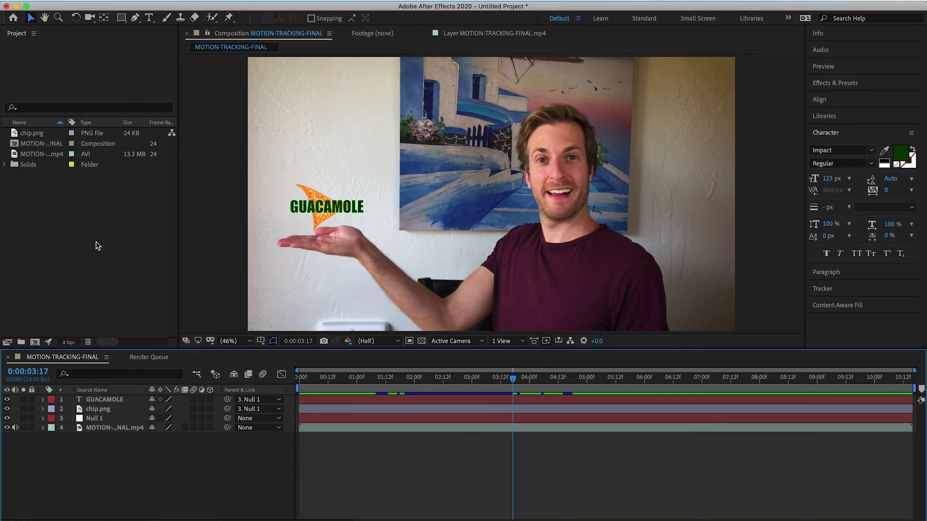
- Apply CC Force Motion Blur to the GUACAMOLE title layer
click(102, 400)
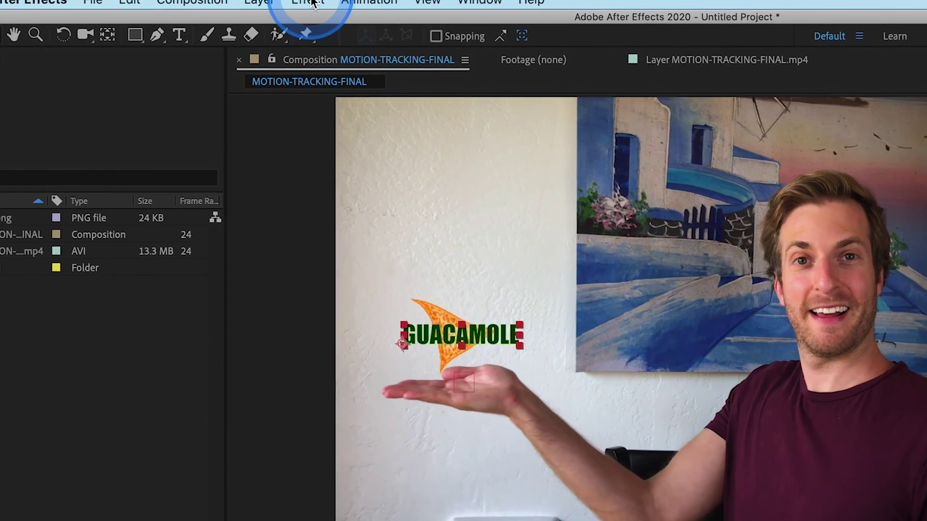
click(231, 0)
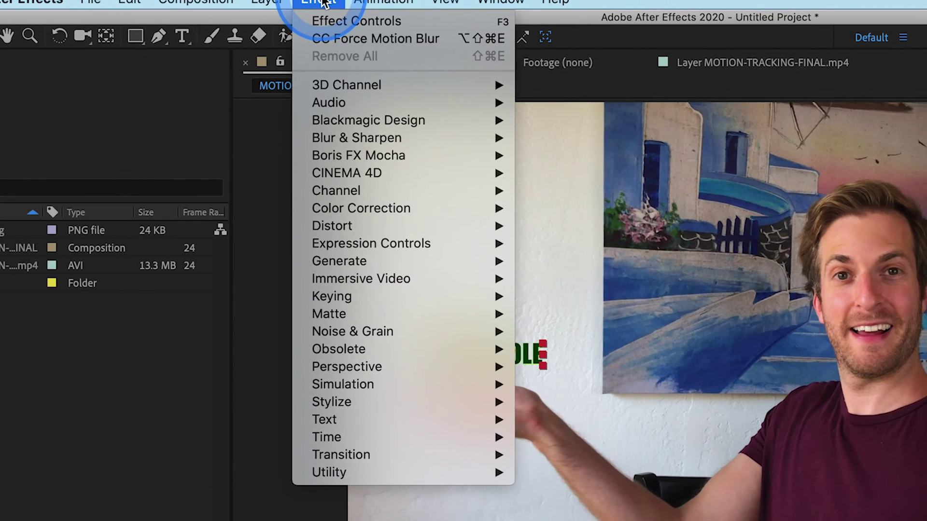
mouse_move(338, 437)
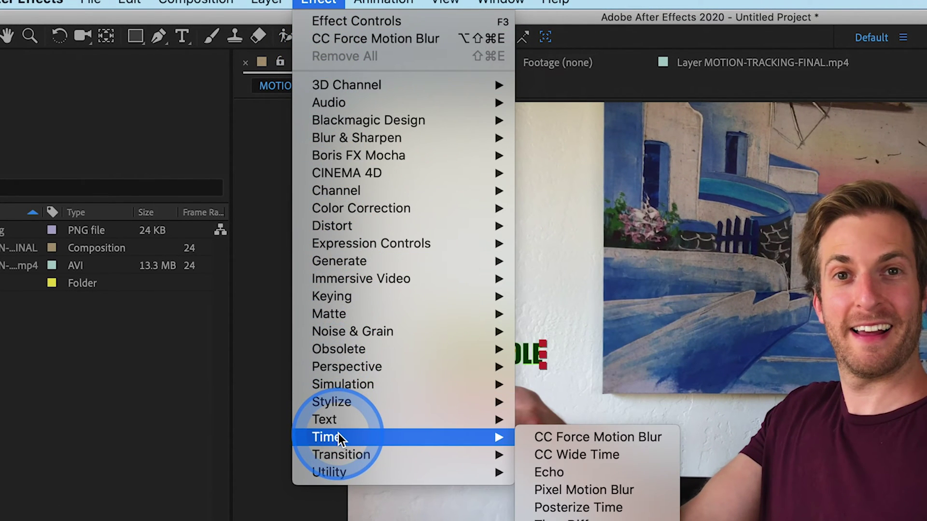
click(604, 438)
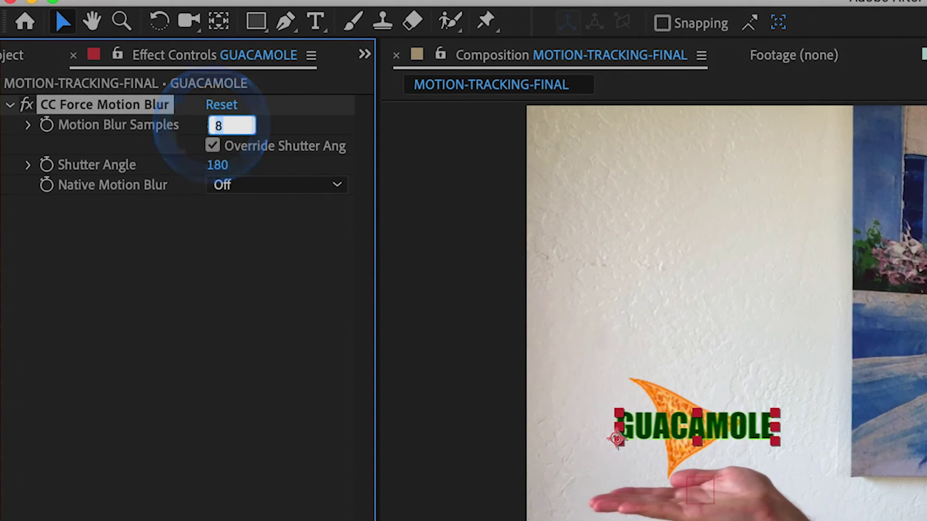
- Copy the CC Force Motion Blur effect and select the chip.png layer for pasting
right_click(140, 104)
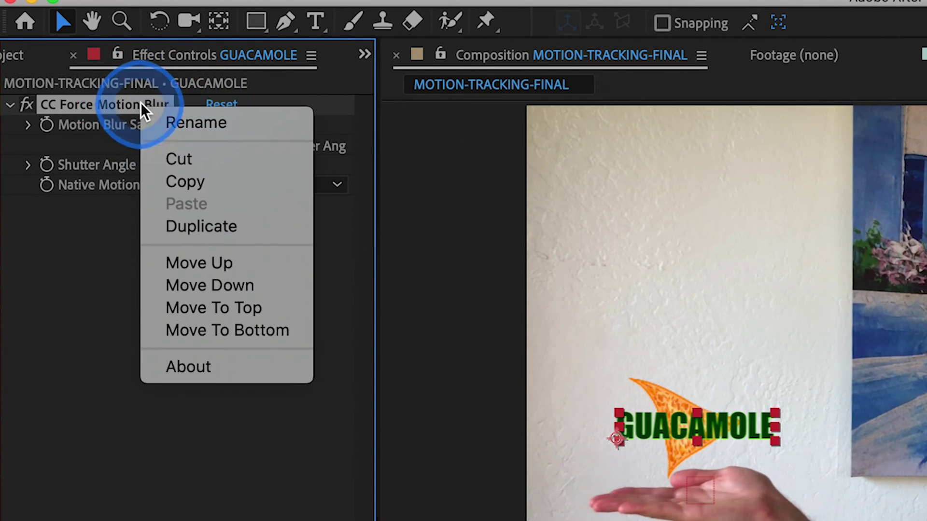
click(179, 162)
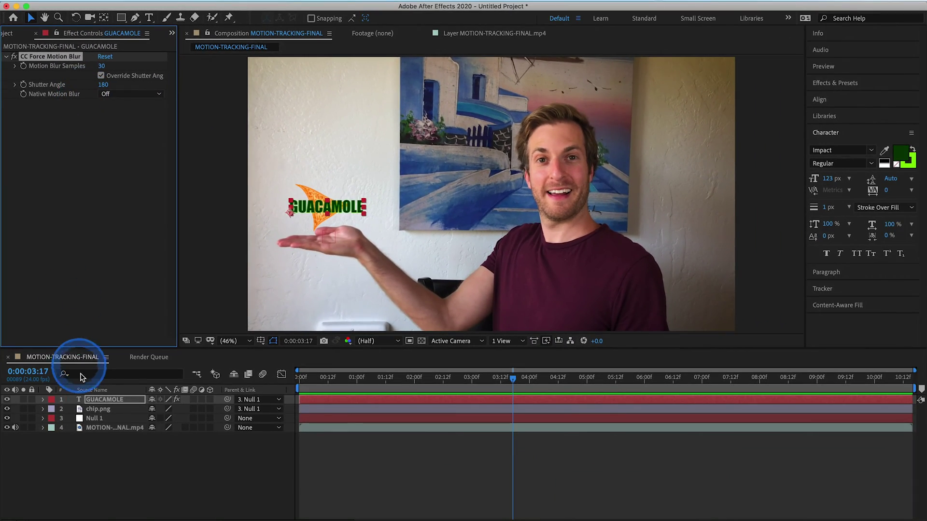
click(95, 410)
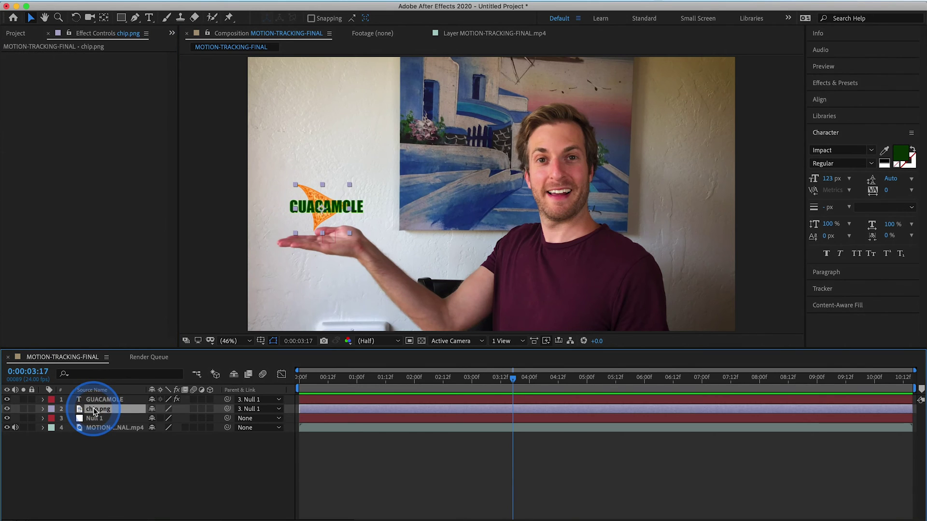